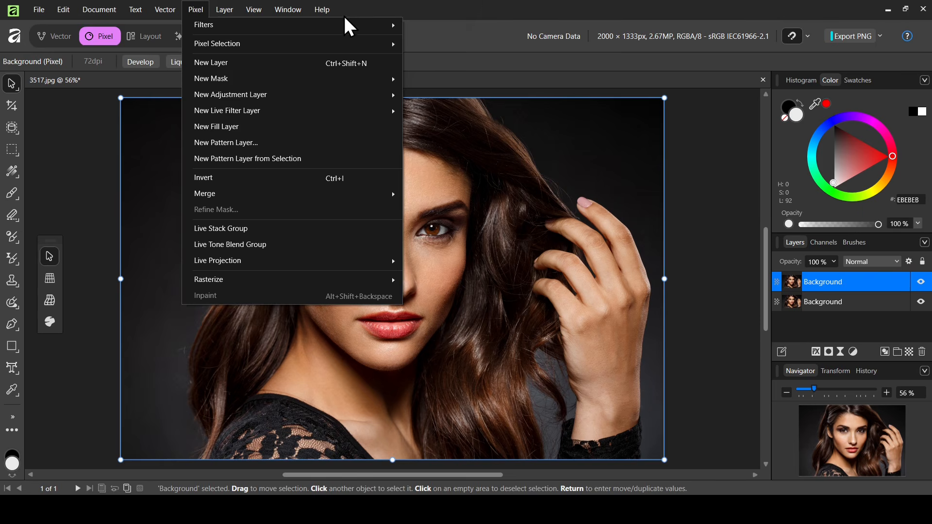
# Step: Open the G'MIC-Qt plugin on the upper Background layer and find the Textured Glass filter by searching for "glass"
pyautogui.moveTo(347, 24)
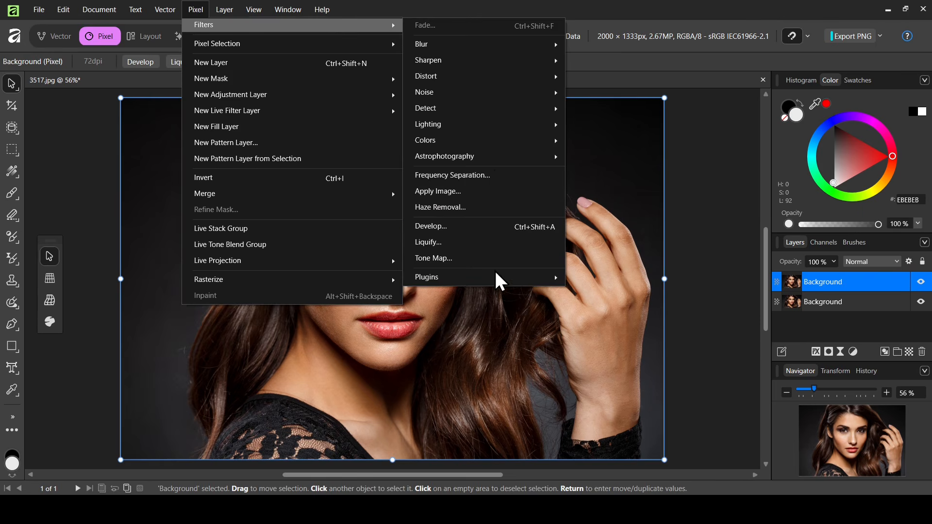
pyautogui.moveTo(495, 277)
pyautogui.moveTo(602, 282)
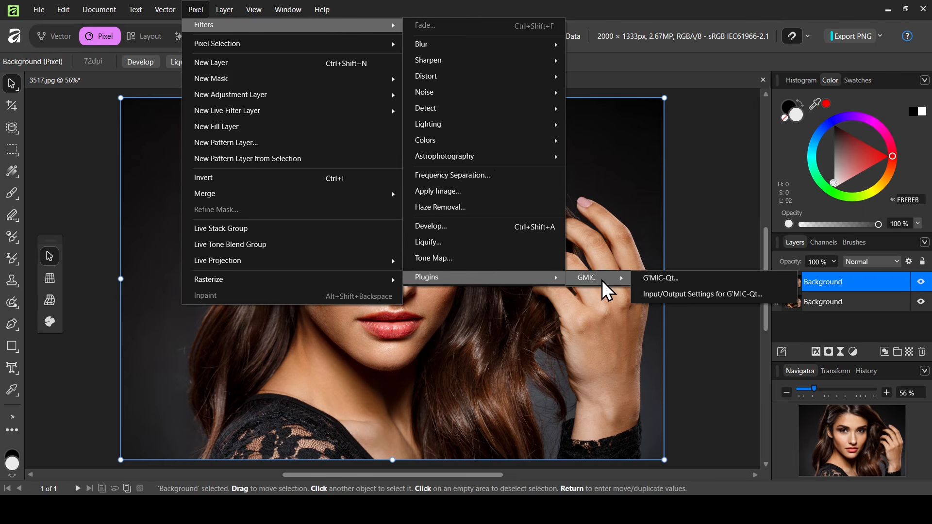
pyautogui.click(681, 281)
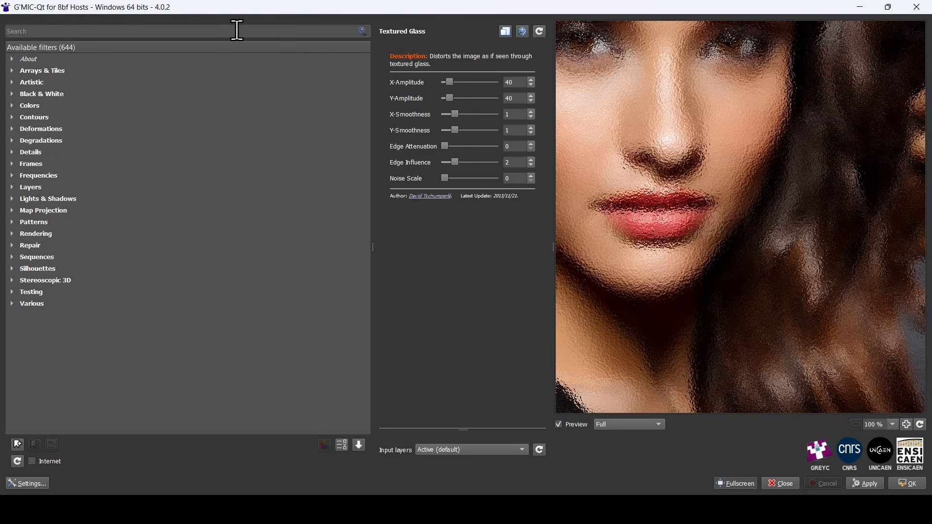
pyautogui.write('glass')
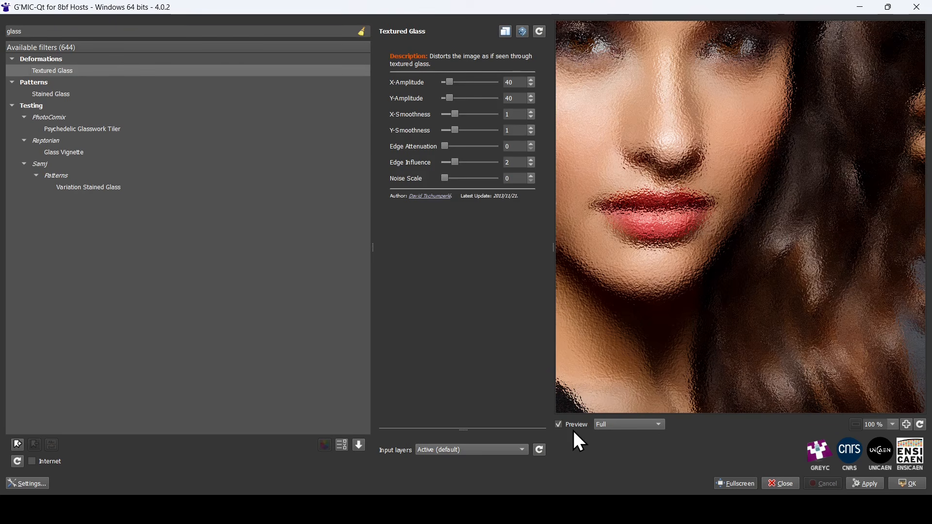
pyautogui.click(508, 454)
pyautogui.click(631, 457)
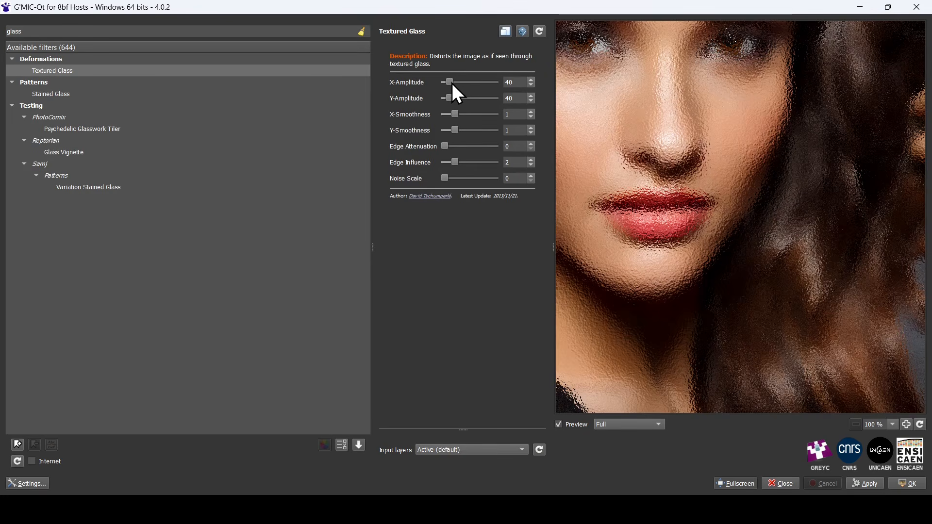
# Step: Apply Textured Glass with X-Amplitude 76.8, Y-Amplitude 69.2, X-Smoothness 0.72, Y-Smoothness 0.77 and Edge Influence 1.15
pyautogui.moveTo(452, 83); pyautogui.dragTo(452, 129)
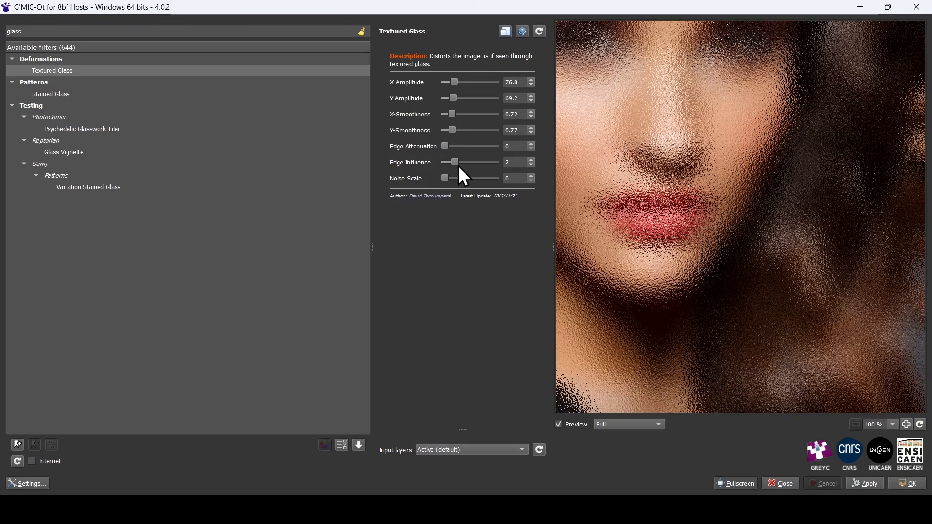
pyautogui.moveTo(458, 165); pyautogui.dragTo(453, 165)
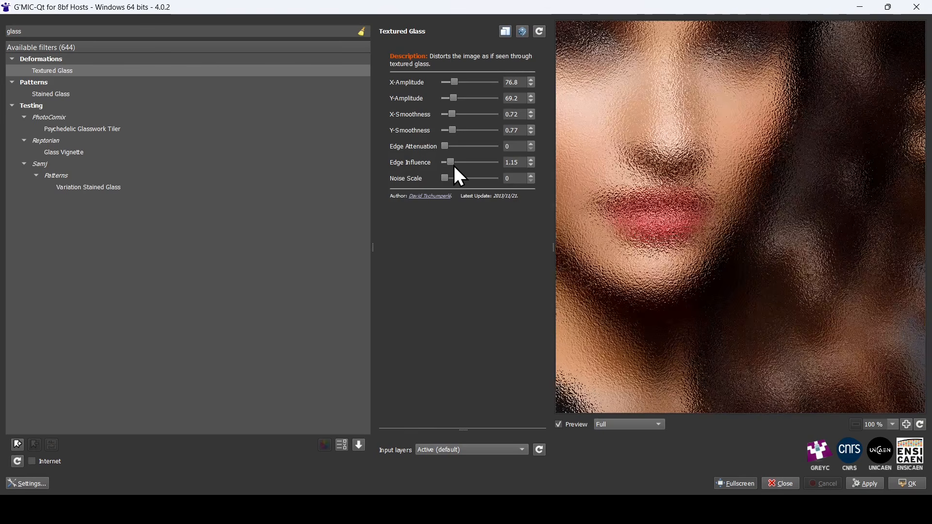
pyautogui.click(908, 483)
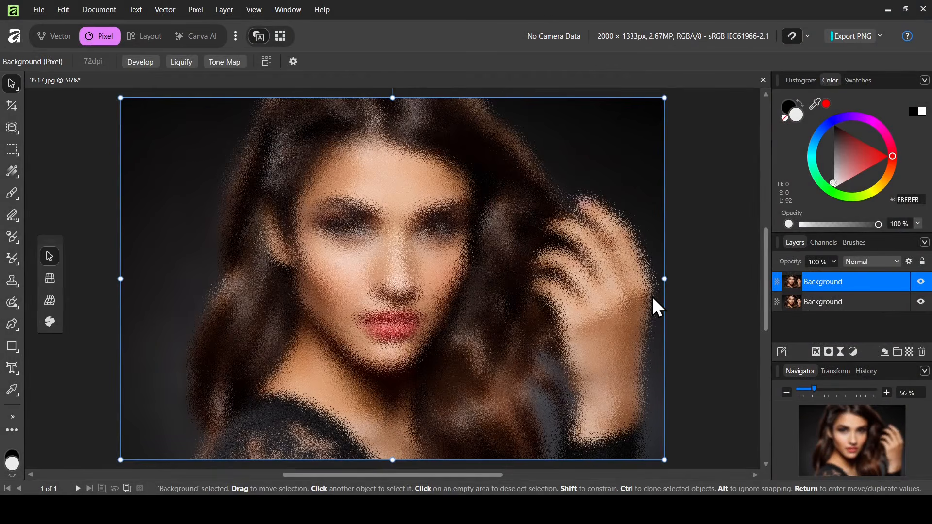
# Step: Apply the G'MIC-Qt Textured Glass filter a second time to the upper Background layer with the same settings
pyautogui.click(200, 12)
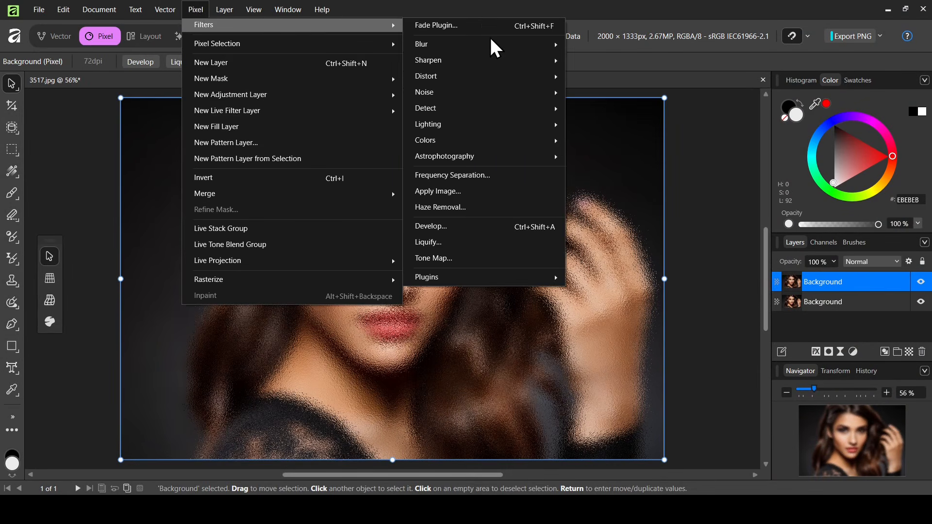
pyautogui.moveTo(482, 279)
pyautogui.moveTo(620, 284)
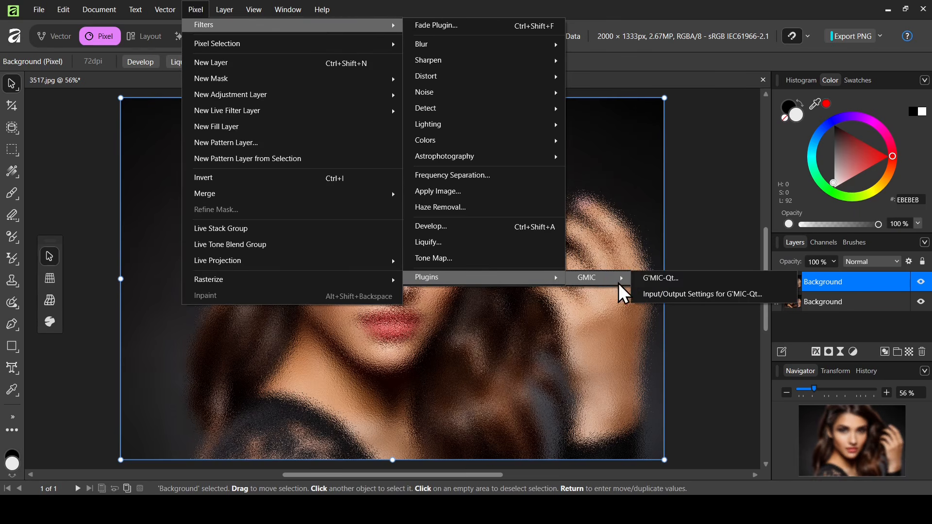
pyautogui.click(676, 278)
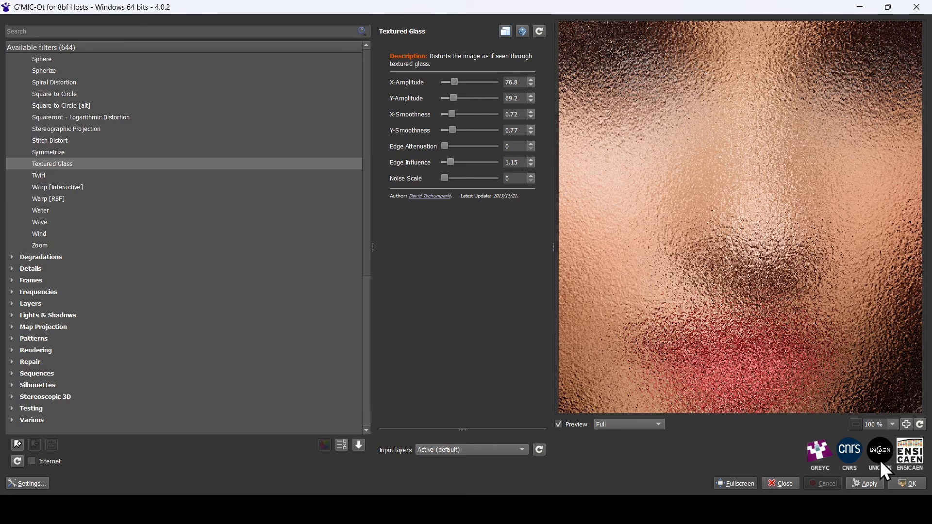
pyautogui.click(911, 485)
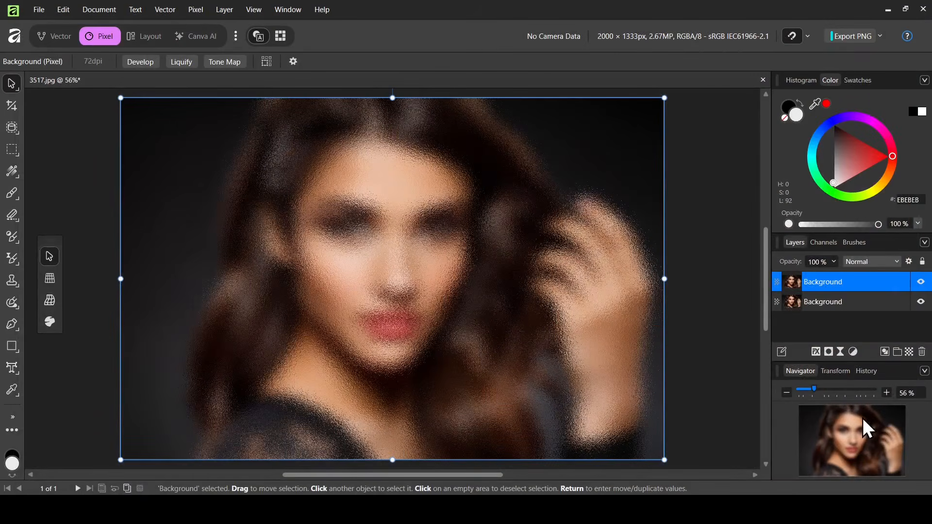
# Step: Add monochromatic noise at 35% intensity to the upper Background layer, comparing the Gaussian and Uniform distributions before applying
pyautogui.moveTo(820, 392); pyautogui.dragTo(828, 388)
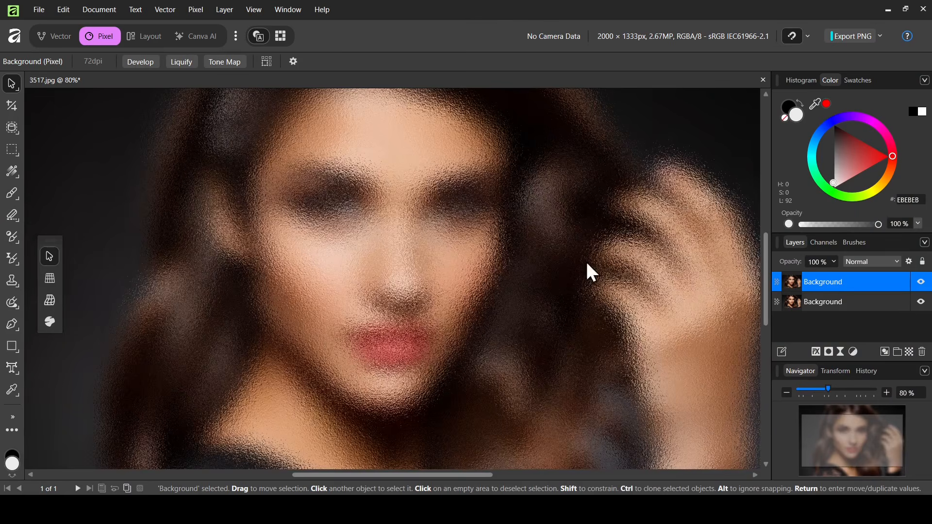
pyautogui.click(196, 10)
pyautogui.moveTo(214, 25)
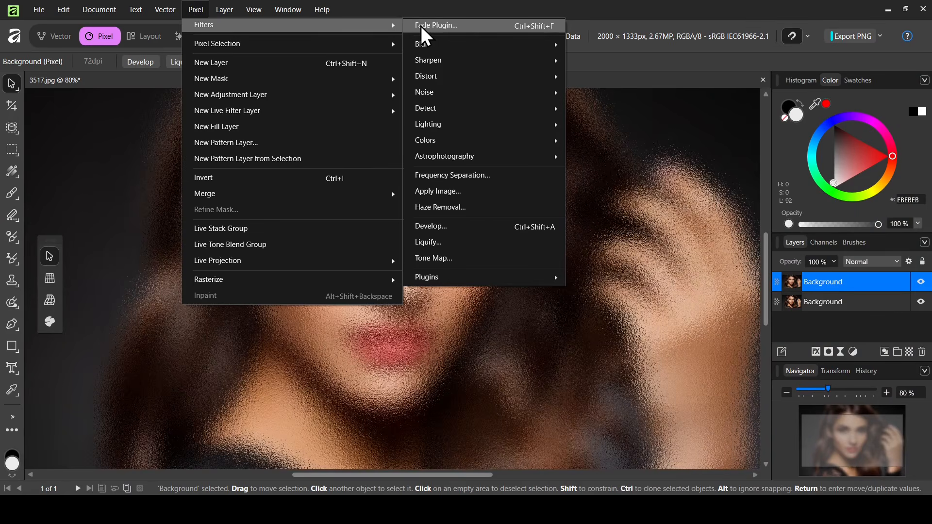
pyautogui.moveTo(436, 94)
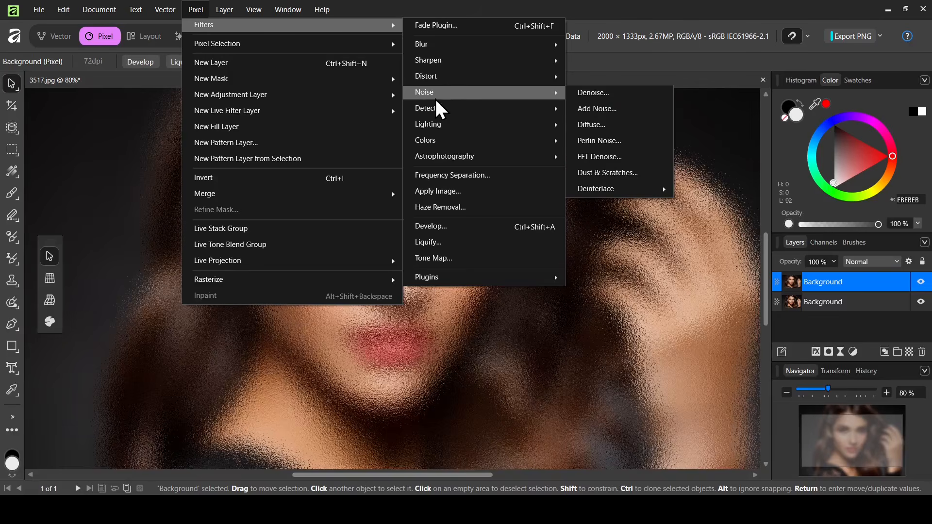
pyautogui.click(612, 110)
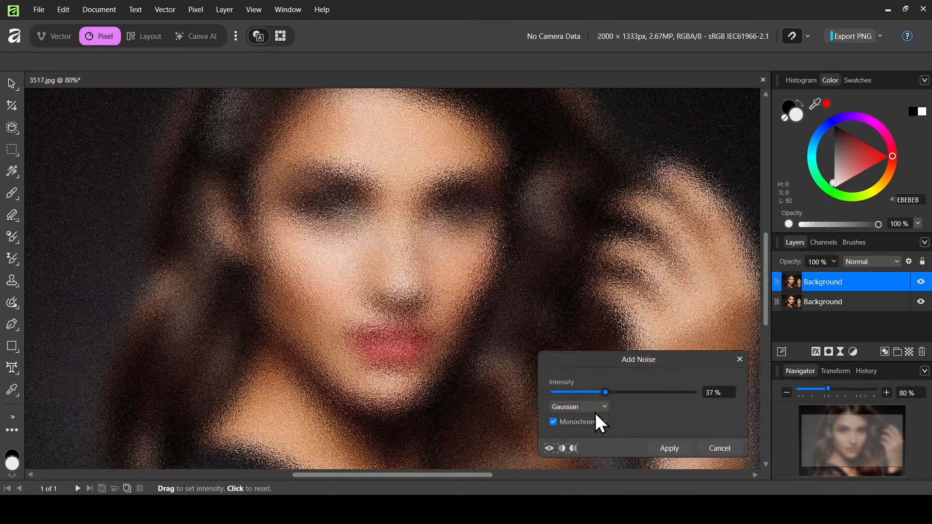
pyautogui.moveTo(587, 393)
pyautogui.mouseDown()
pyautogui.moveTo(580, 396)
pyautogui.moveTo(661, 393)
pyautogui.moveTo(602, 391)
pyautogui.mouseUp()
pyautogui.click(583, 407)
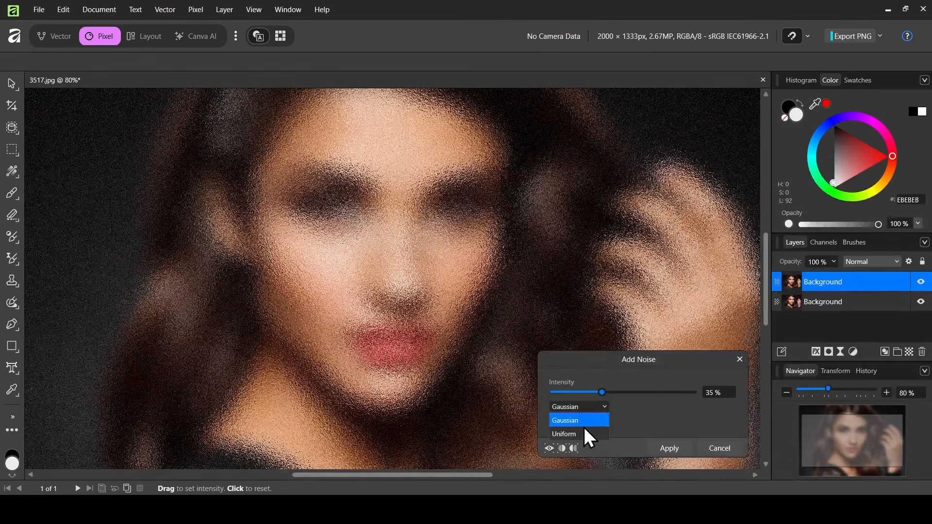
pyautogui.click(582, 432)
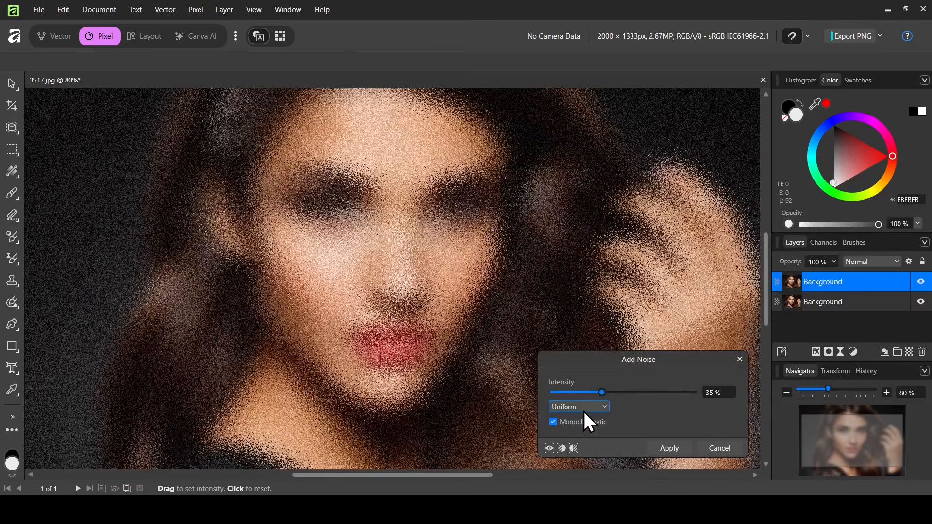
pyautogui.click(583, 410)
pyautogui.click(584, 428)
pyautogui.click(670, 448)
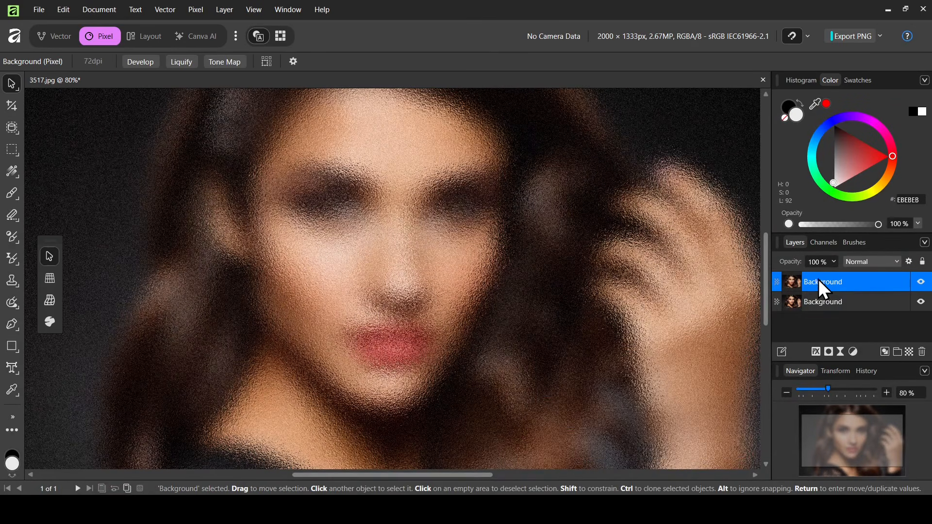
# Step: Check the glass layer by toggling its visibility and move it below the sharp Background layer
pyautogui.click(921, 282)
pyautogui.click(920, 283)
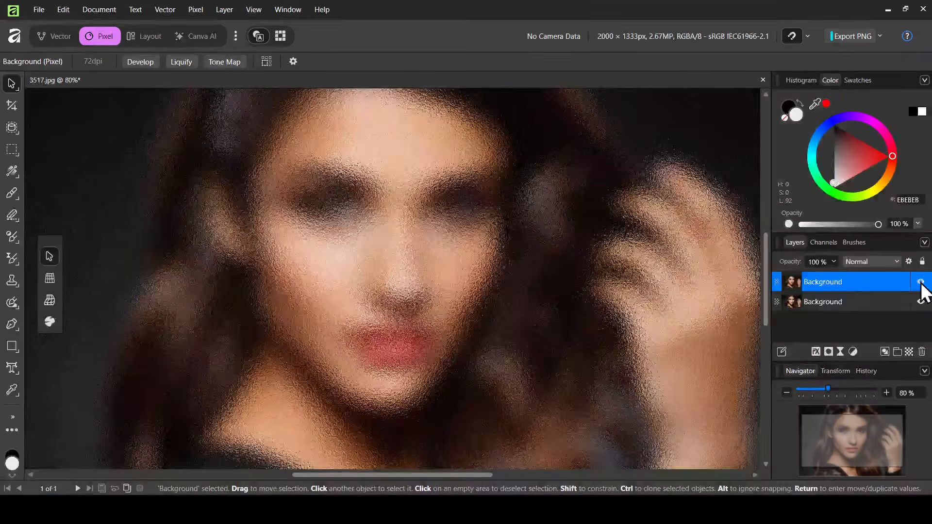
pyautogui.moveTo(852, 287); pyautogui.dragTo(849, 327)
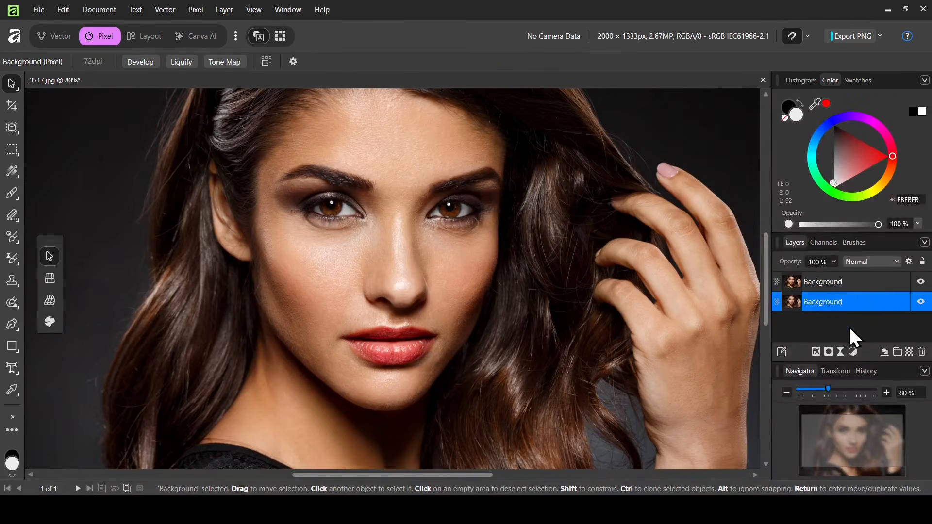
# Step: Draw a rounded rectangle over the woman's eyes and lower forehead, above the sharp Background layer
pyautogui.click(839, 280)
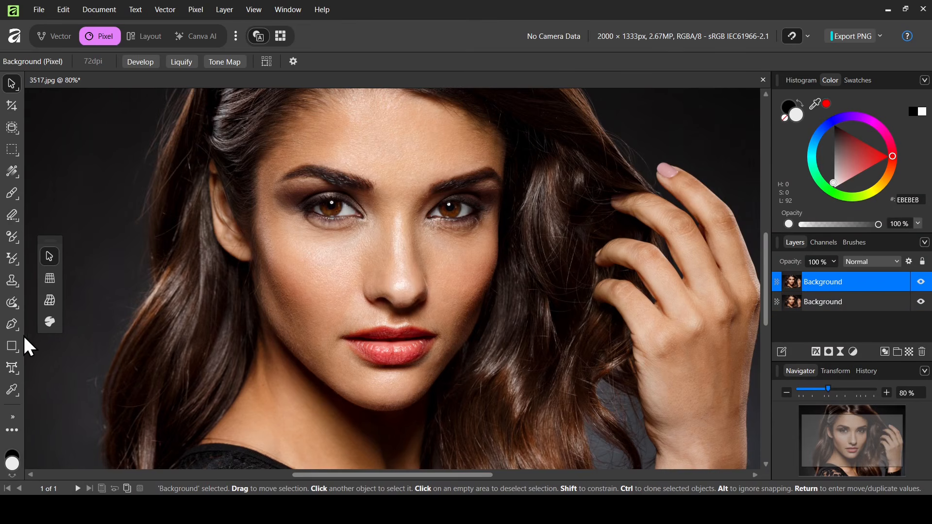
pyautogui.click(12, 352)
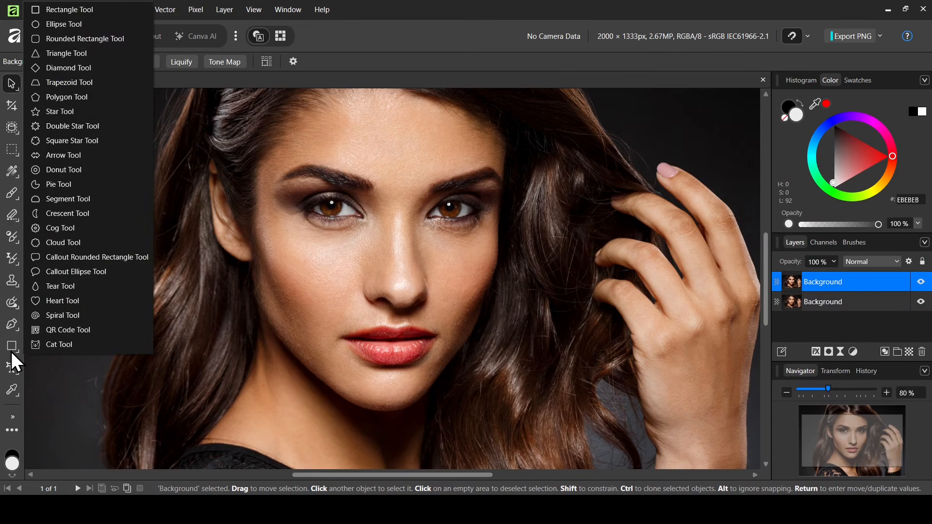
pyautogui.click(76, 40)
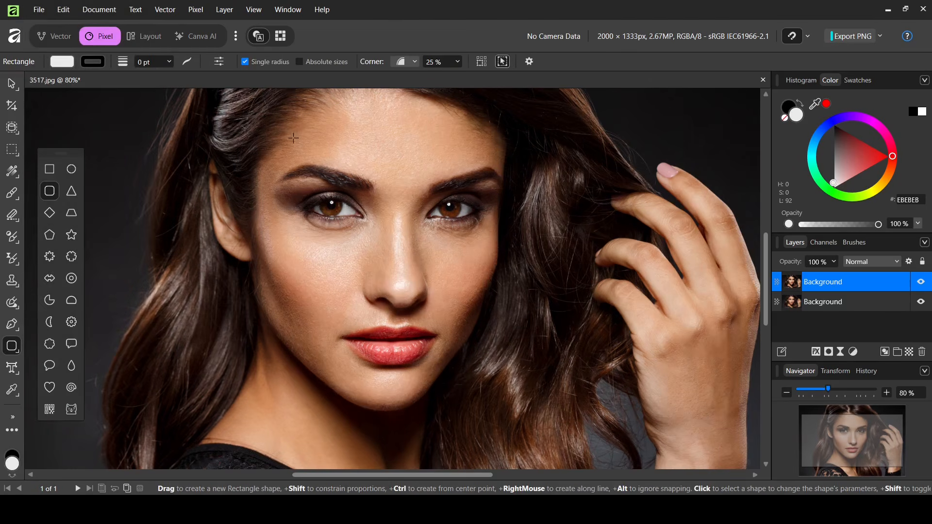
pyautogui.moveTo(270, 130); pyautogui.dragTo(550, 268)
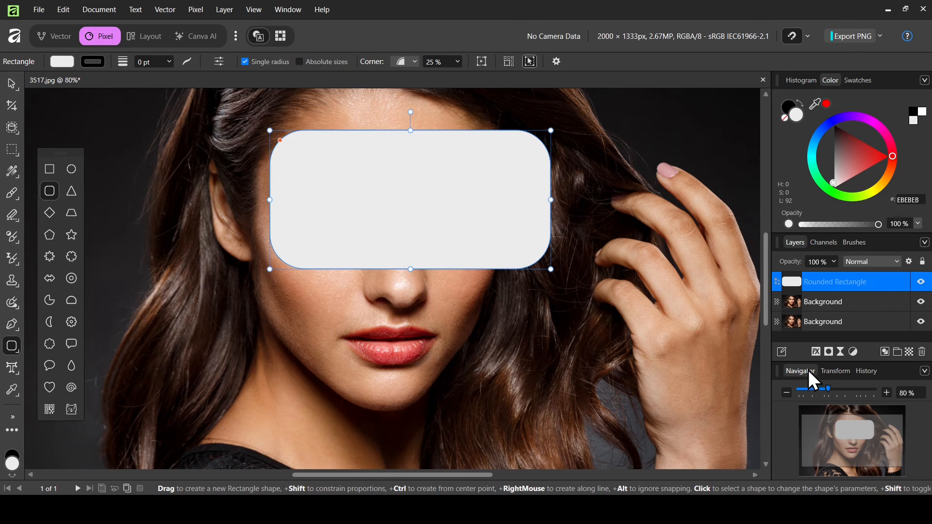
# Step: Turn the rounded rectangle into a clipping mask for the sharp Background layer
pyautogui.moveTo(819, 385); pyautogui.dragTo(817, 389)
pyautogui.rightClick(793, 283)
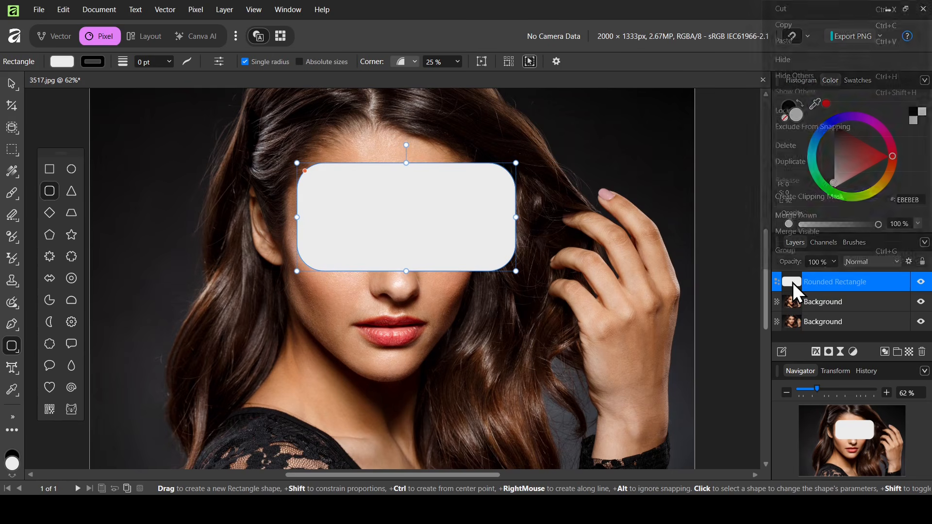
pyautogui.press('Escape')
pyautogui.click(921, 281)
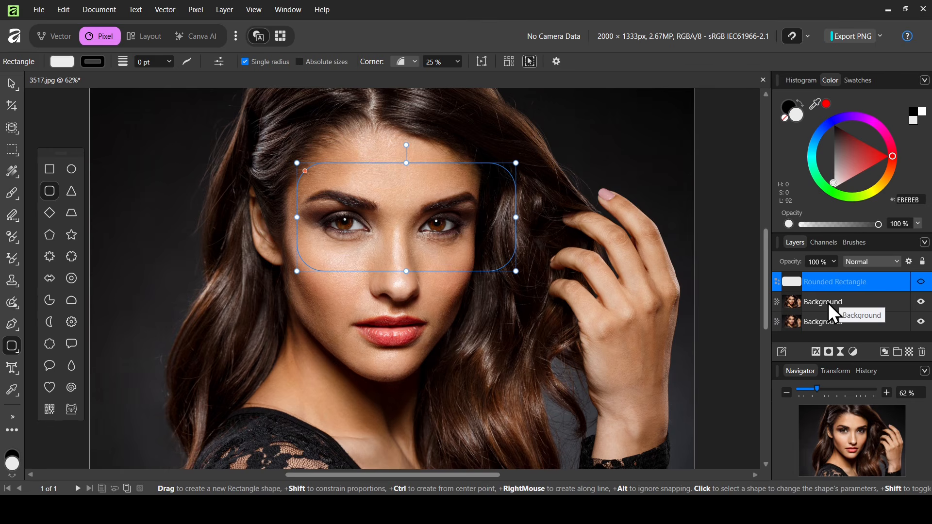
pyautogui.click(921, 282)
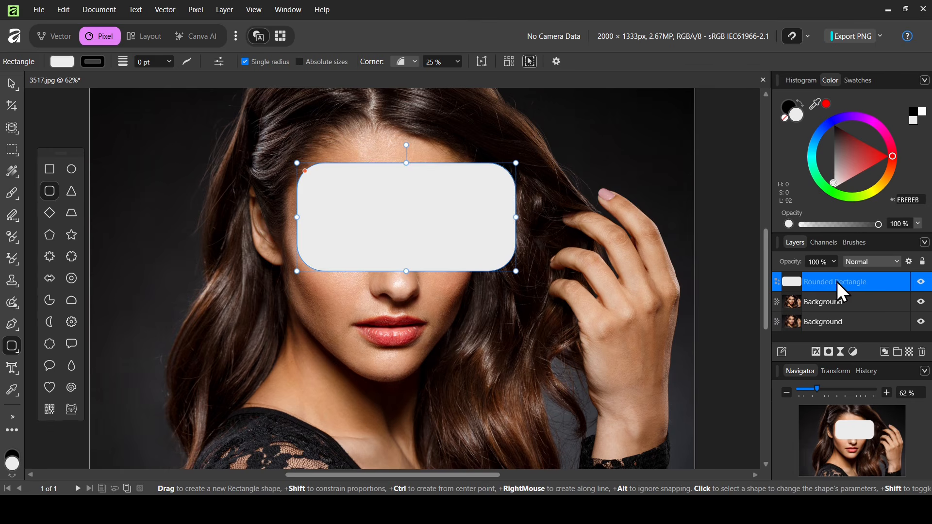
pyautogui.rightClick(789, 286)
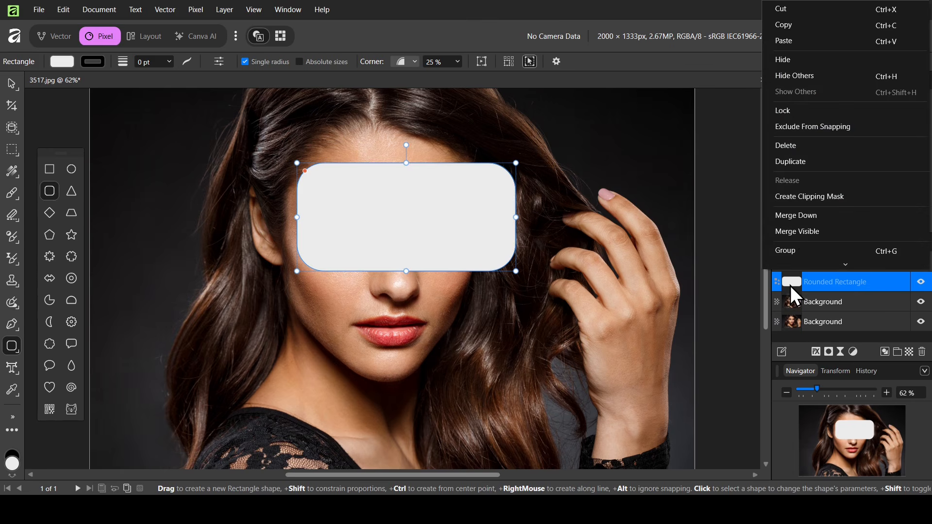
pyautogui.click(655, 2)
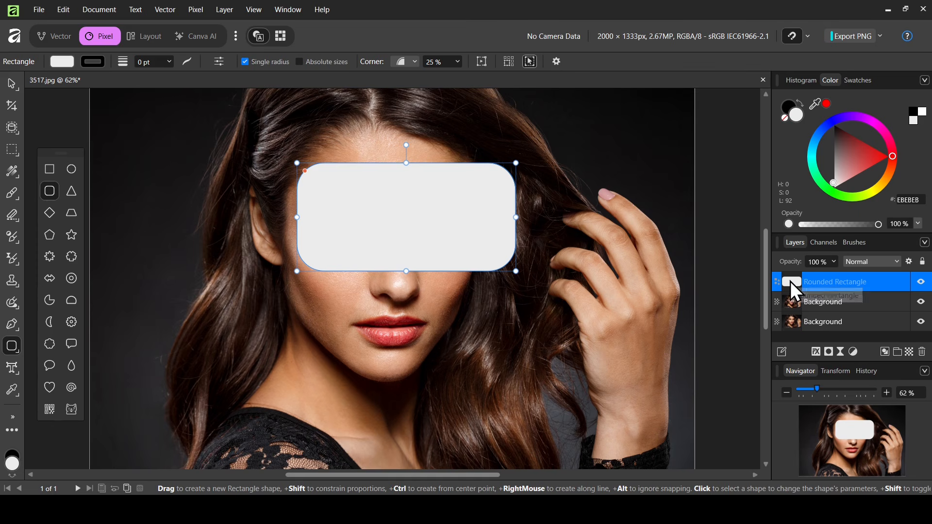
pyautogui.moveTo(790, 281); pyautogui.dragTo(793, 301)
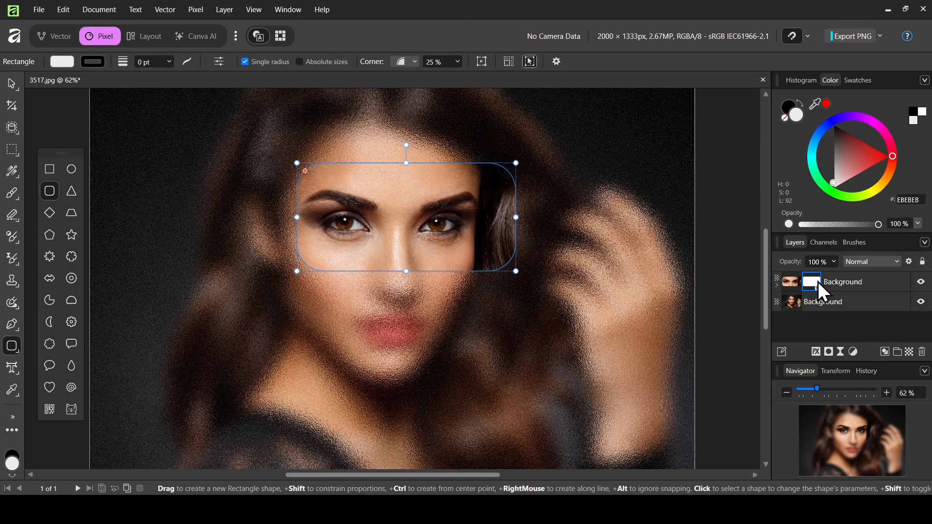
# Step: Shift the clipping mask slightly left with the Move tool so it is better centred on the face
pyautogui.moveTo(16, 86)
pyautogui.click(66, 84)
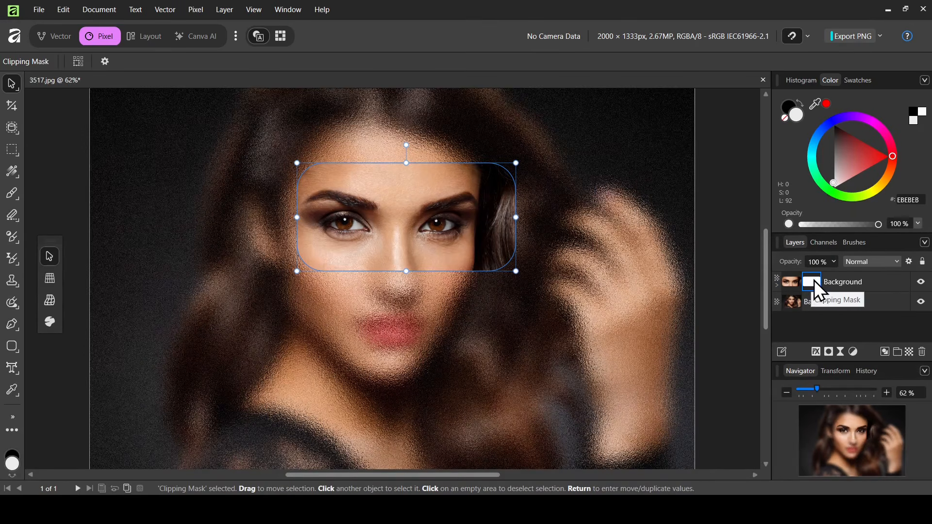
pyautogui.moveTo(391, 238)
pyautogui.mouseDown()
pyautogui.moveTo(501, 226)
pyautogui.moveTo(527, 330)
pyautogui.moveTo(451, 347)
pyautogui.moveTo(373, 237)
pyautogui.moveTo(236, 249)
pyautogui.moveTo(403, 222)
pyautogui.moveTo(324, 218)
pyautogui.moveTo(348, 239)
pyautogui.moveTo(553, 270)
pyautogui.moveTo(333, 318)
pyautogui.moveTo(384, 217)
pyautogui.moveTo(360, 235)
pyautogui.moveTo(374, 239)
pyautogui.mouseUp()
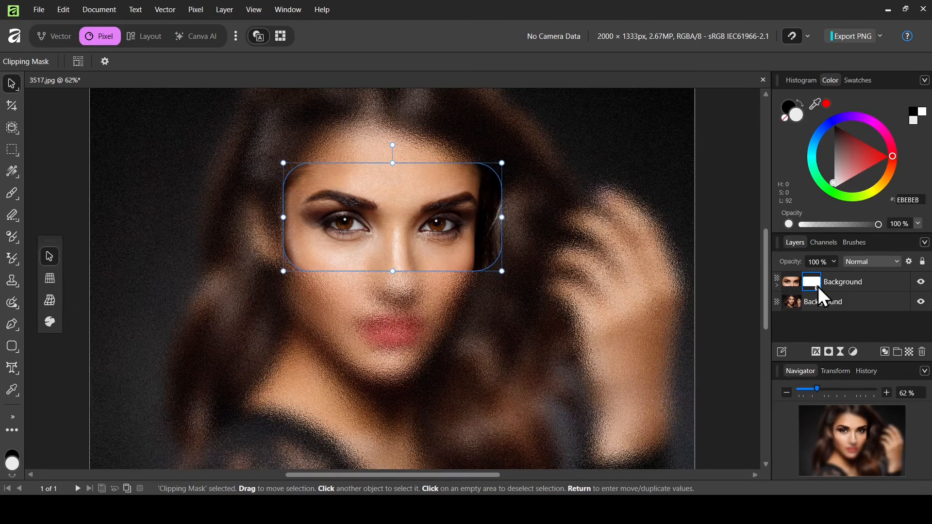
# Step: Enlarge the clipping mask further right and down to the upper lip, and rotate it slightly clockwise
pyautogui.moveTo(501, 217)
pyautogui.mouseDown()
pyautogui.moveTo(578, 218)
pyautogui.moveTo(368, 217)
pyautogui.moveTo(516, 217)
pyautogui.mouseUp()
pyautogui.moveTo(397, 271); pyautogui.dragTo(401, 326)
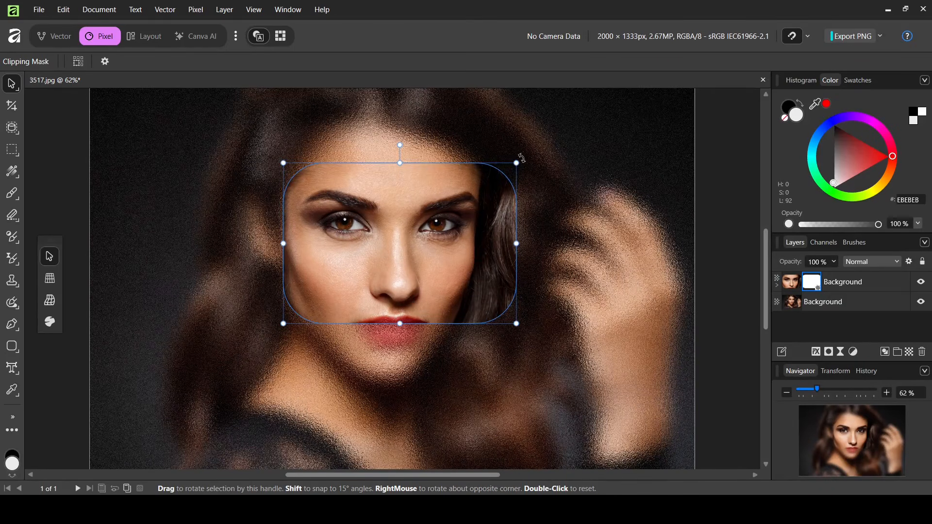
pyautogui.moveTo(519, 159)
pyautogui.mouseDown()
pyautogui.moveTo(507, 145)
pyautogui.moveTo(518, 165)
pyautogui.mouseUp()
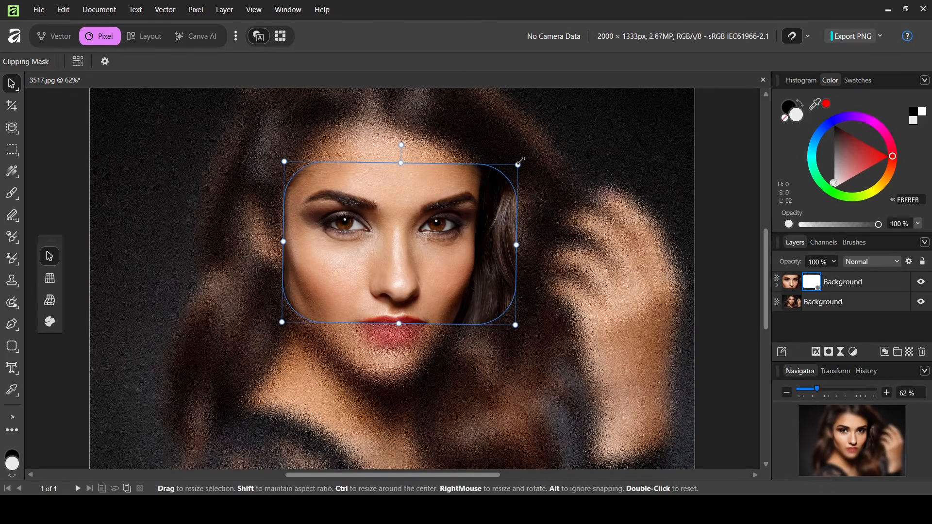
# Step: Straighten the clipping mask by setting its rotation to 0° about its centre point
pyautogui.click(831, 371)
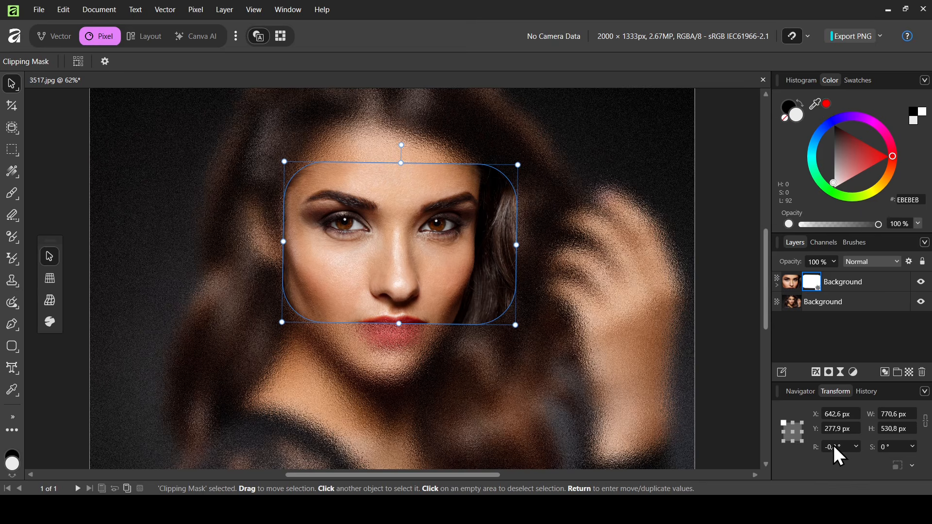
pyautogui.click(794, 436)
pyautogui.write('0')
pyautogui.press('Return')
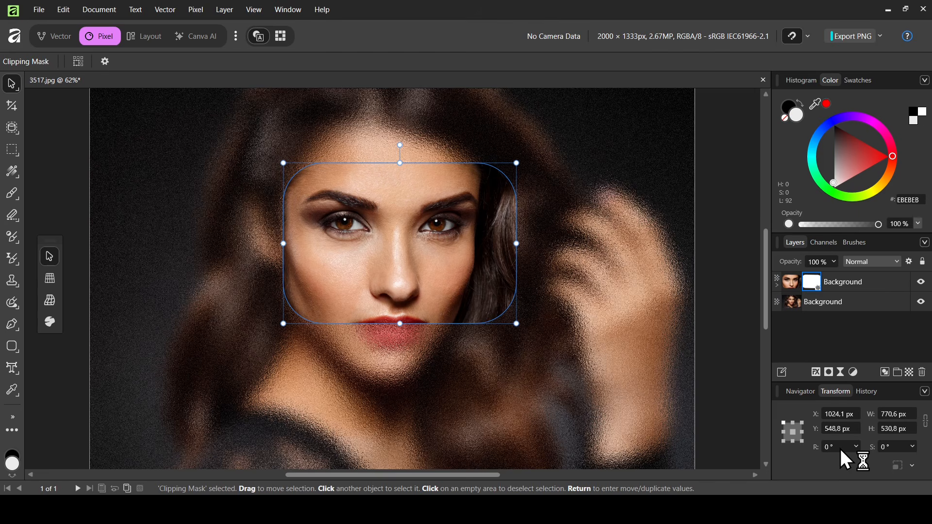
pyautogui.click(800, 391)
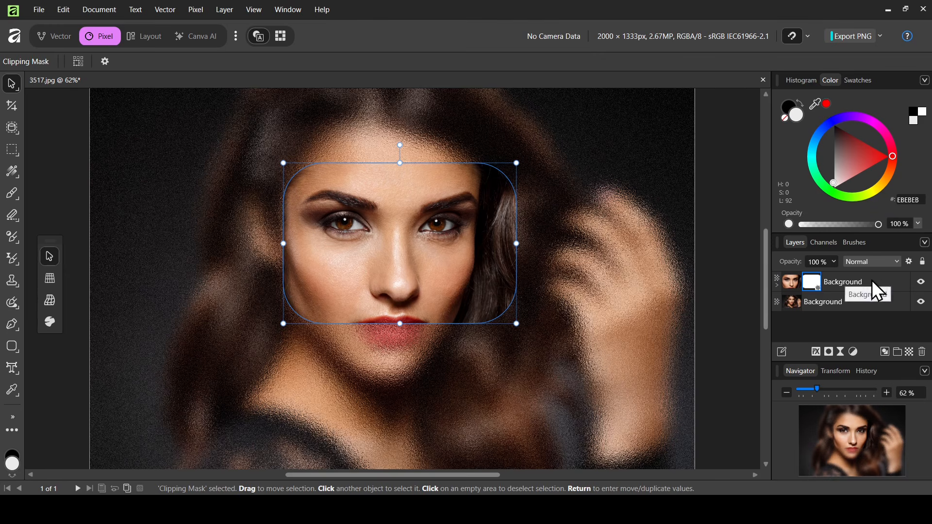
# Step: Add a solid grey outside Outline effect with a 1,9 px radius to the masked sharp Background layer
pyautogui.click(792, 284)
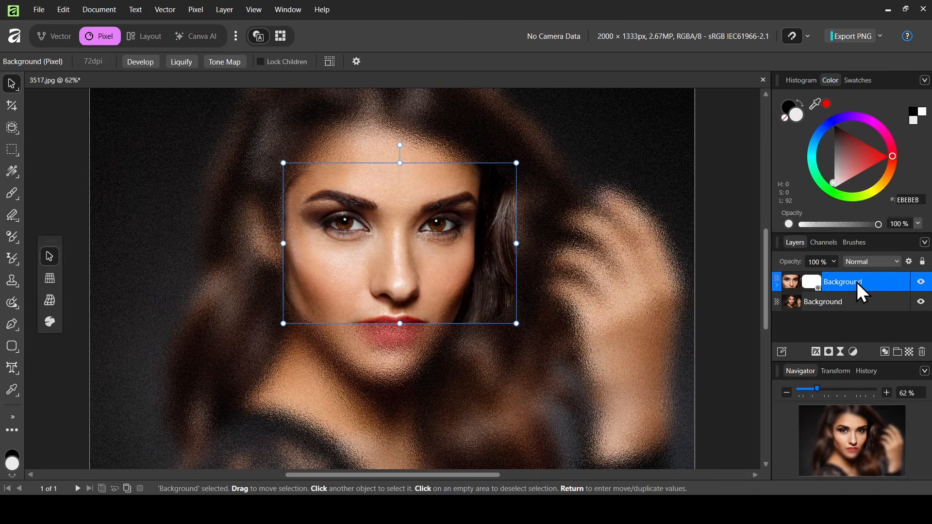
pyautogui.click(817, 286)
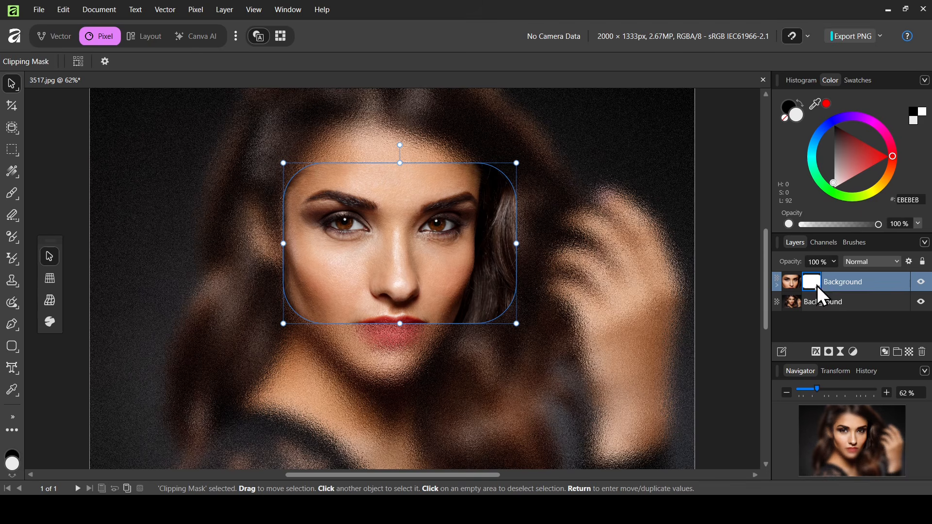
pyautogui.click(790, 285)
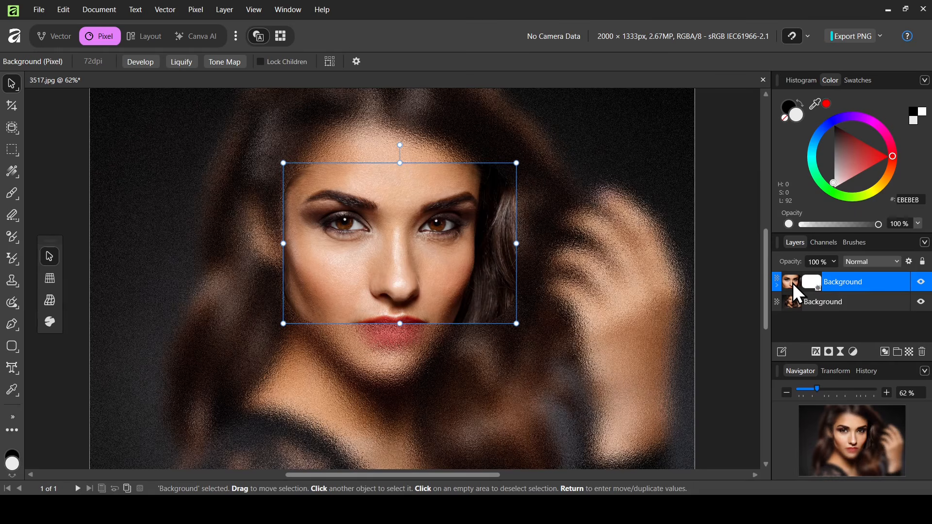
pyautogui.click(815, 351)
pyautogui.moveTo(540, 84); pyautogui.dragTo(791, 90)
pyautogui.click(559, 118)
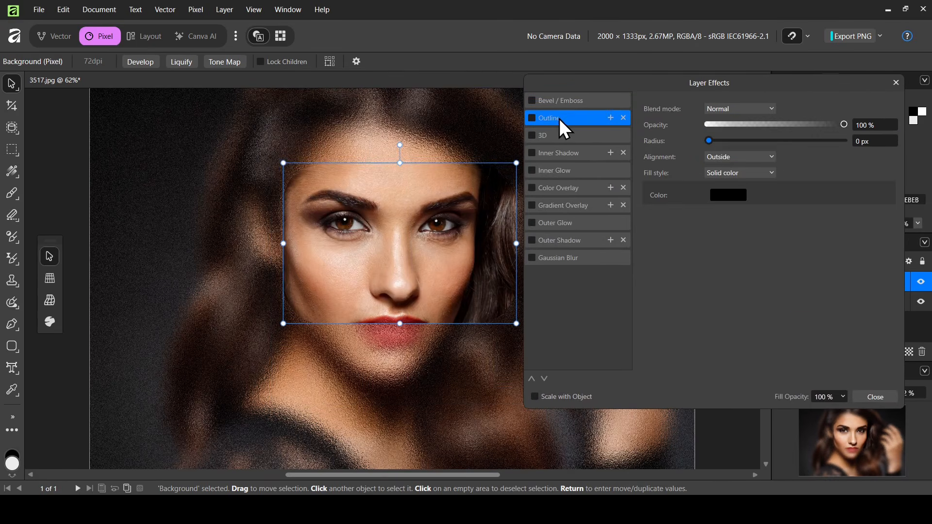
pyautogui.click(731, 191)
pyautogui.moveTo(717, 275); pyautogui.dragTo(709, 273)
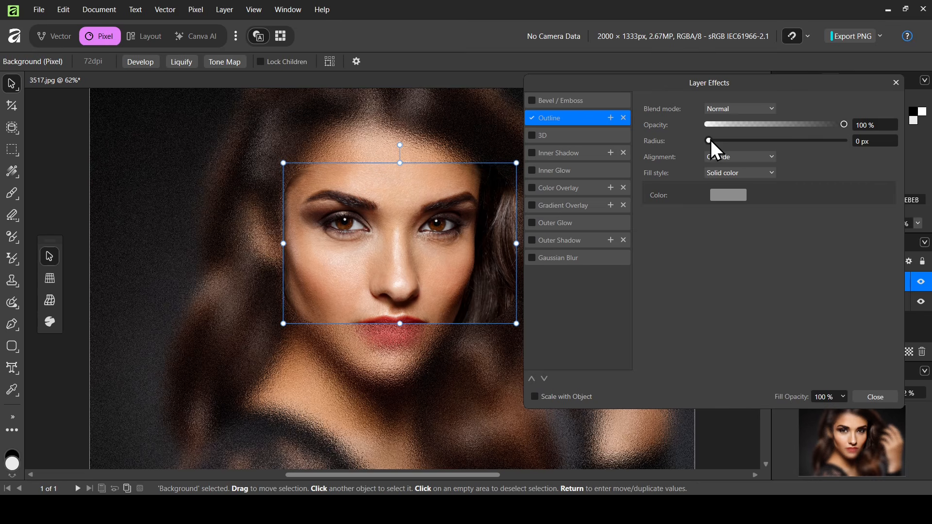
pyautogui.moveTo(710, 140); pyautogui.dragTo(742, 141)
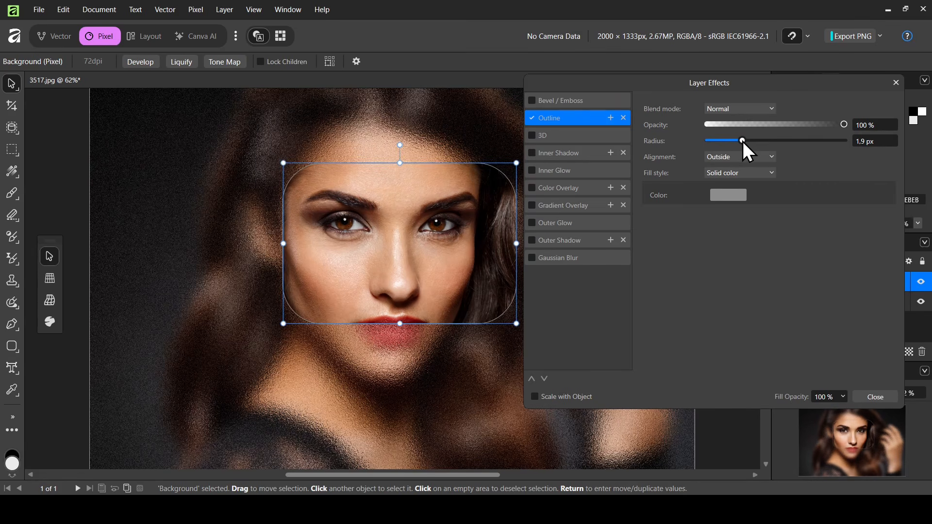
# Step: Add an Inner Shadow effect to the sharp layer with radius 8,7 px and offset 6,9 px, and close the layer effects
pyautogui.click(563, 239)
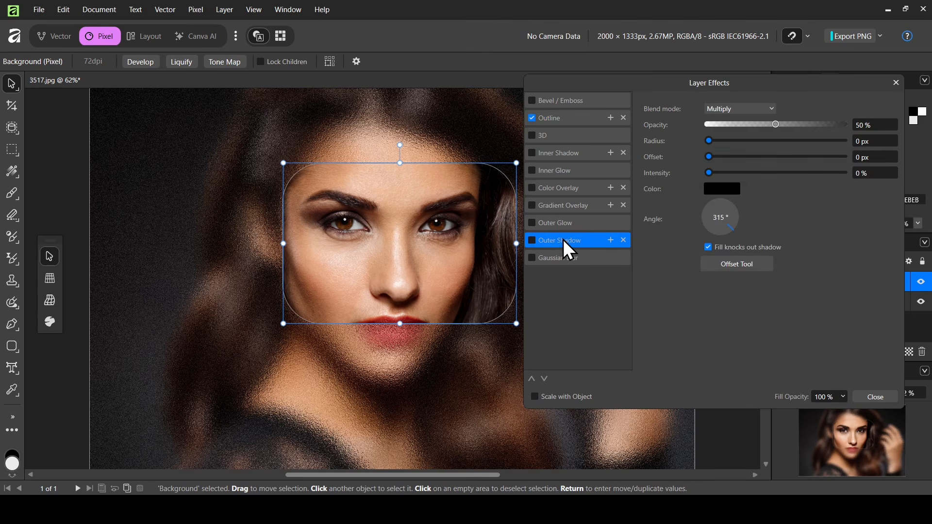
pyautogui.click(560, 154)
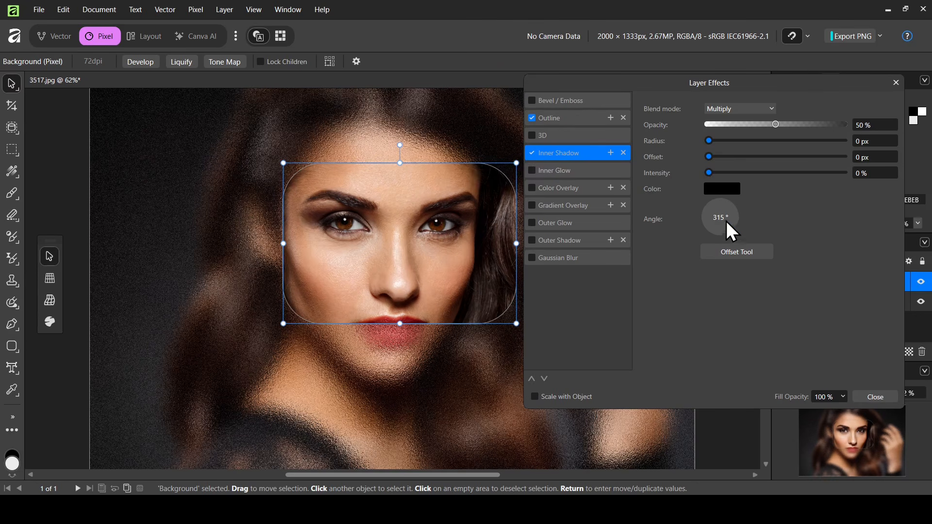
pyautogui.moveTo(709, 141); pyautogui.dragTo(763, 142)
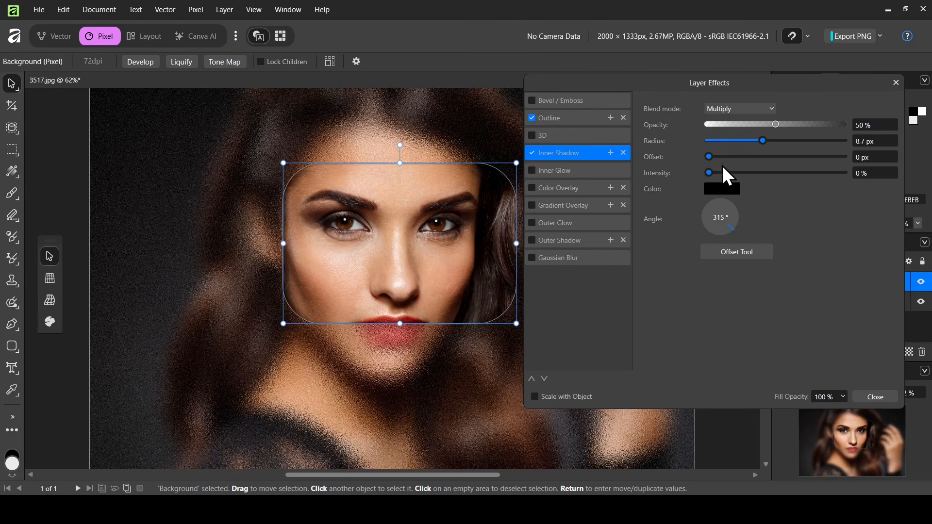
pyautogui.moveTo(709, 158); pyautogui.dragTo(758, 157)
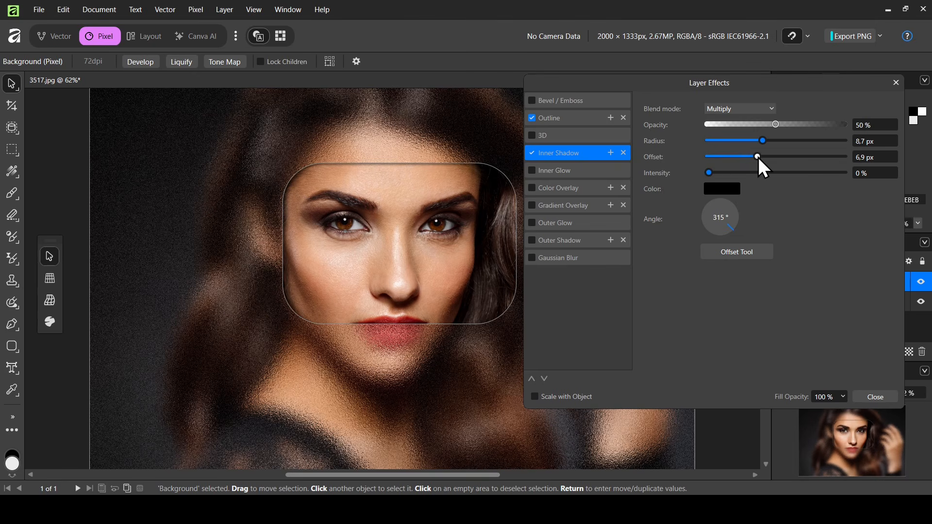
pyautogui.click(896, 83)
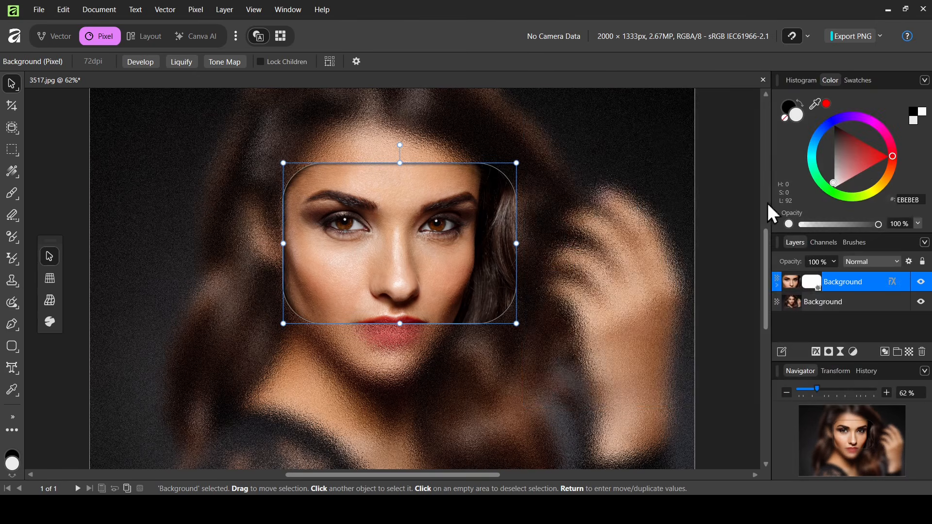
# Step: Shorten the clipping mask from its lower edge up to just above the nose tip, keeping its width
pyautogui.click(811, 284)
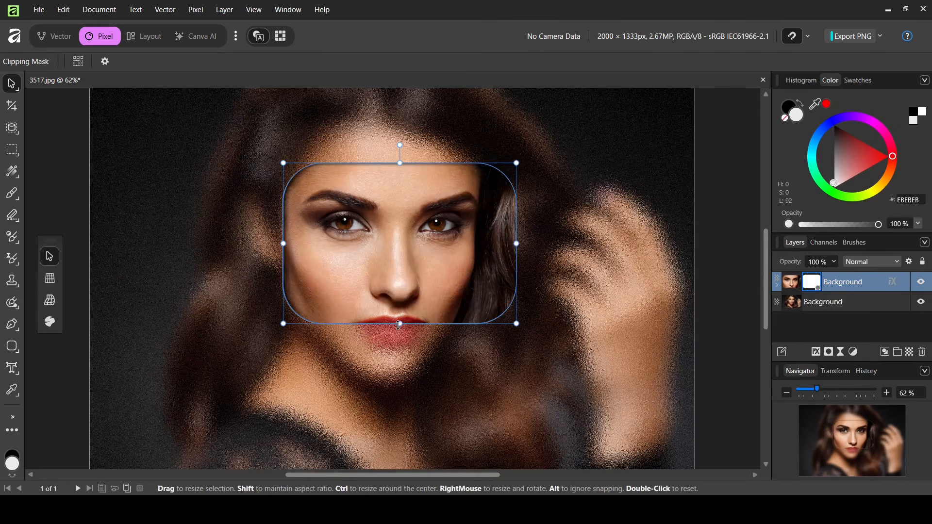
pyautogui.moveTo(399, 324); pyautogui.dragTo(400, 279)
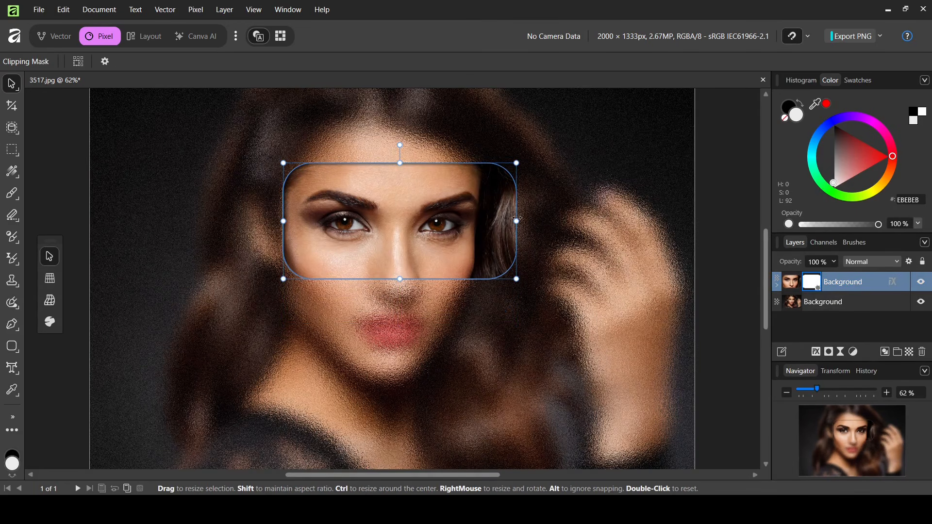
pyautogui.click(806, 388)
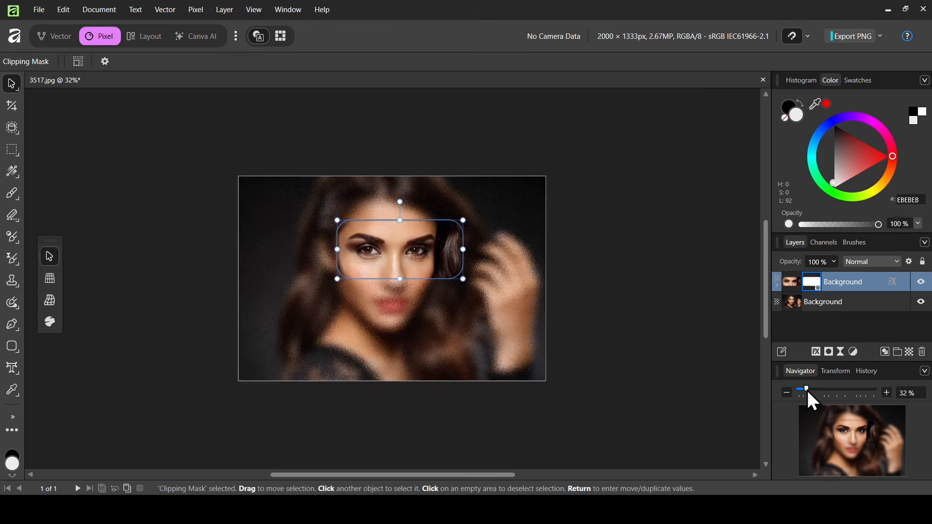
pyautogui.moveTo(807, 391); pyautogui.dragTo(811, 390)
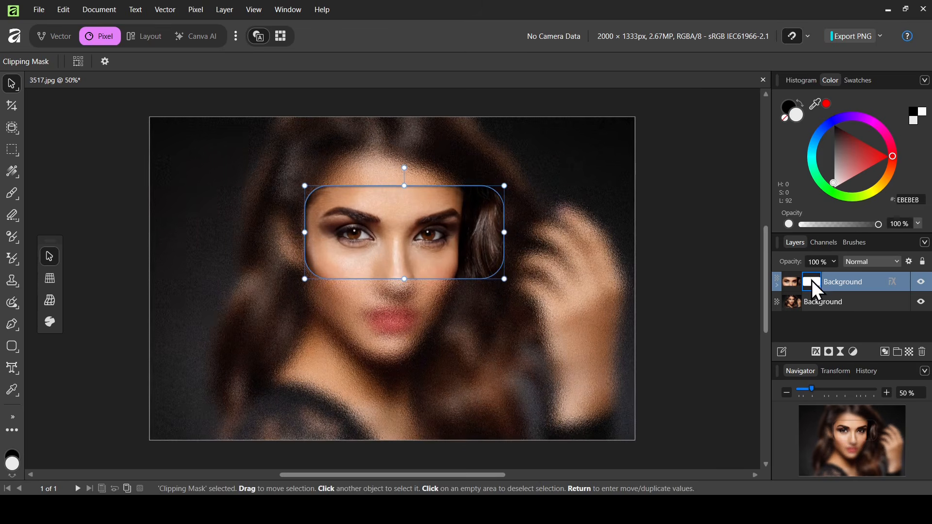